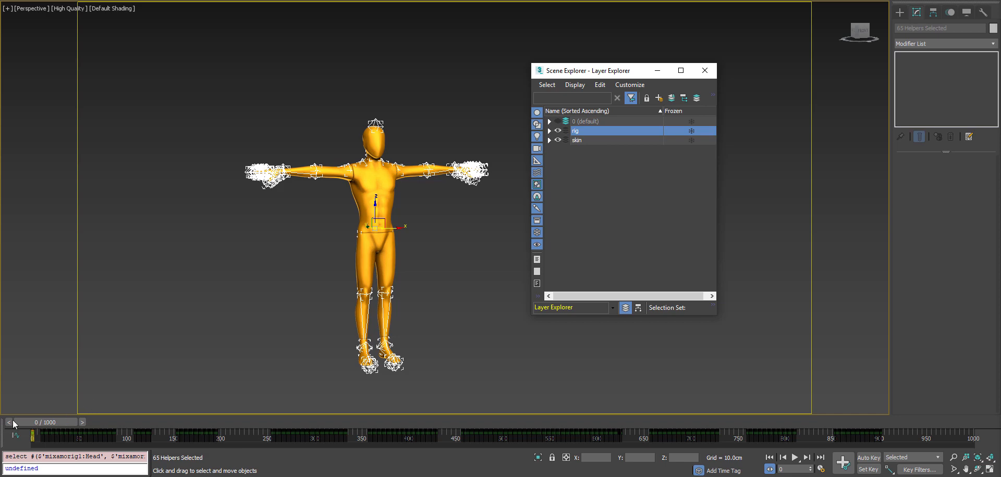
- Scrub to frame 50, narrow the active time range to the run clip from frame 103 to 140, and scrub to frame 115
{"action": "left_click_drag", "start_coordinate": [38, 421], "coordinate": [82, 448]}
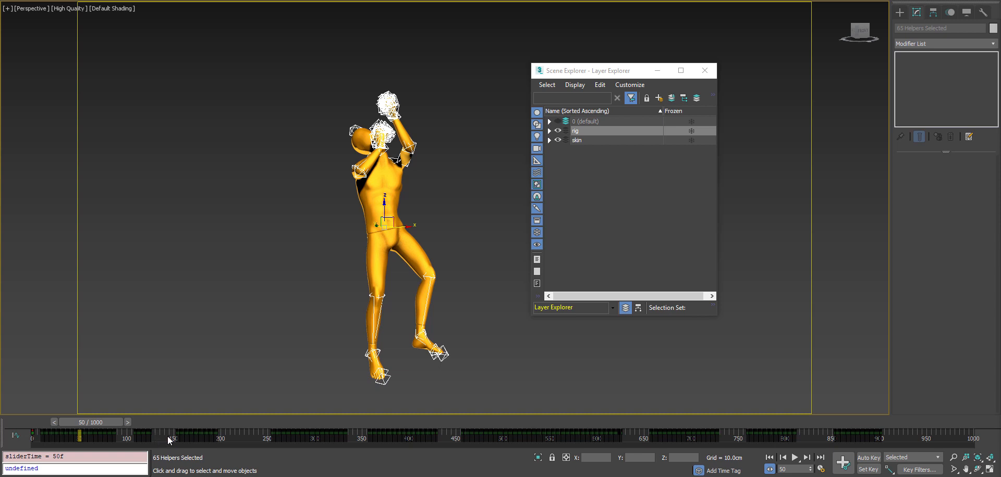
{"action": "right_click_drag", "start_coordinate": [132, 438], "coordinate": [892, 437], "text": "ctrl+alt"}
{"action": "right_click_drag", "start_coordinate": [374, 442], "coordinate": [602, 431], "text": "ctrl+alt"}
{"action": "middle_click_drag", "start_coordinate": [572, 432], "coordinate": [301, 442], "text": "ctrl+alt"}
{"action": "left_click_drag", "start_coordinate": [405, 438], "coordinate": [74, 466], "text": "ctrl+alt"}
{"action": "right_click_drag", "start_coordinate": [432, 437], "coordinate": [853, 441], "text": "ctrl+alt"}
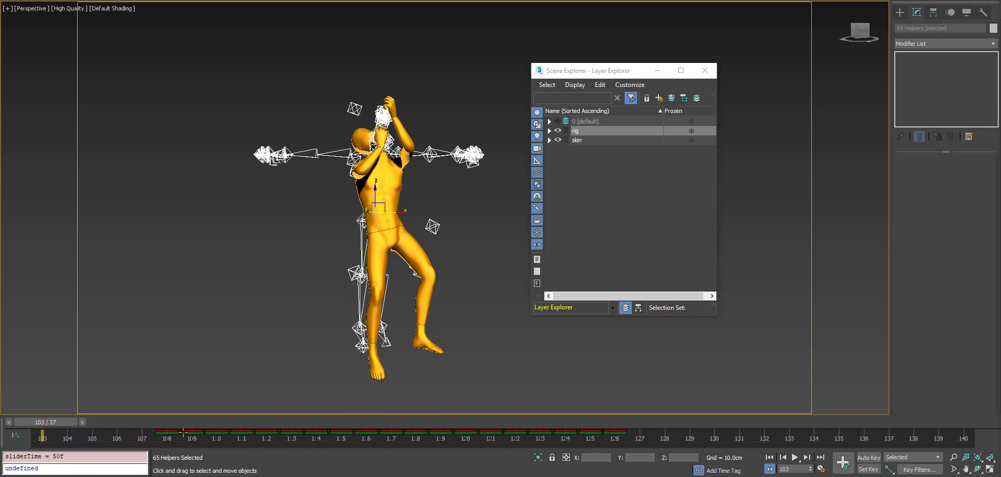
{"action": "left_click_drag", "start_coordinate": [159, 422], "coordinate": [385, 422]}
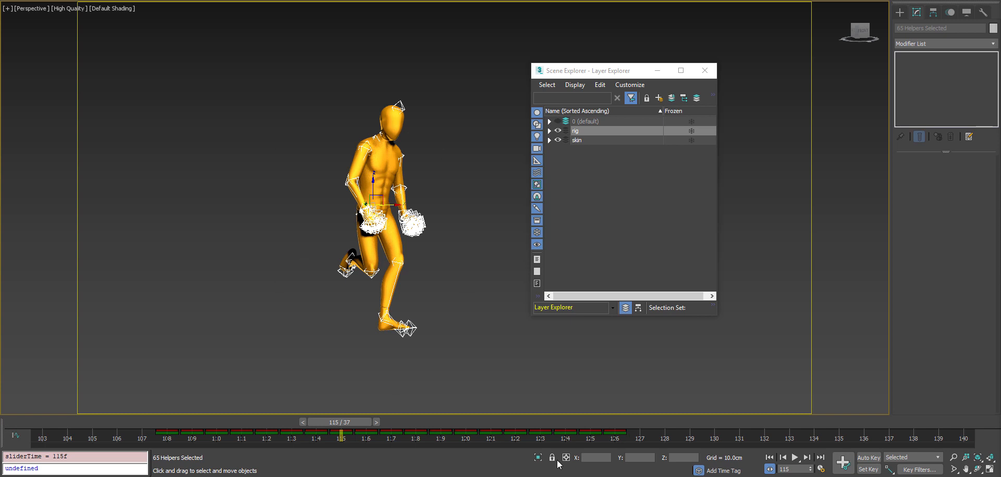
- Widen the active time range around the run clip to span 176 frames
{"action": "right_click_drag", "start_coordinate": [710, 435], "coordinate": [60, 436], "text": "ctrl+alt"}
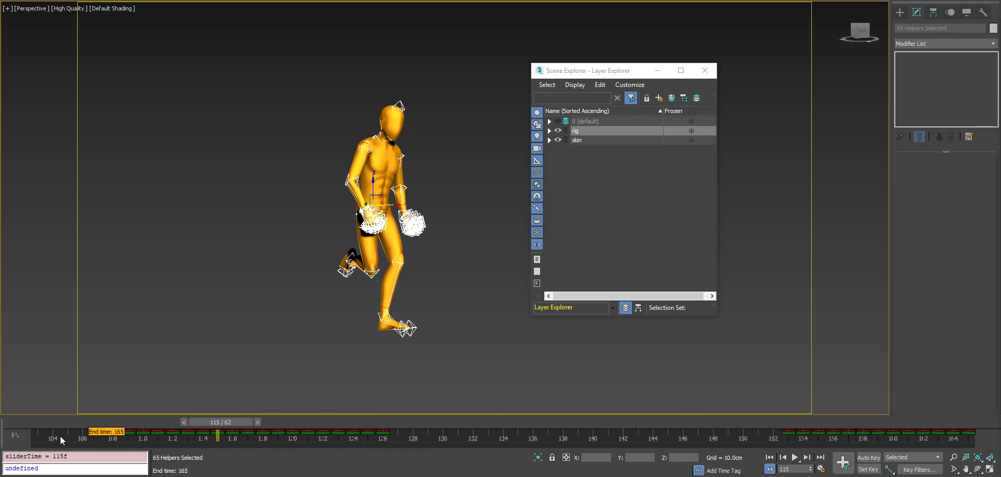
{"action": "left_click_drag", "start_coordinate": [58, 436], "coordinate": [810, 436], "text": "ctrl+alt"}
{"action": "right_click_drag", "start_coordinate": [755, 439], "coordinate": [268, 435], "text": "ctrl+alt"}
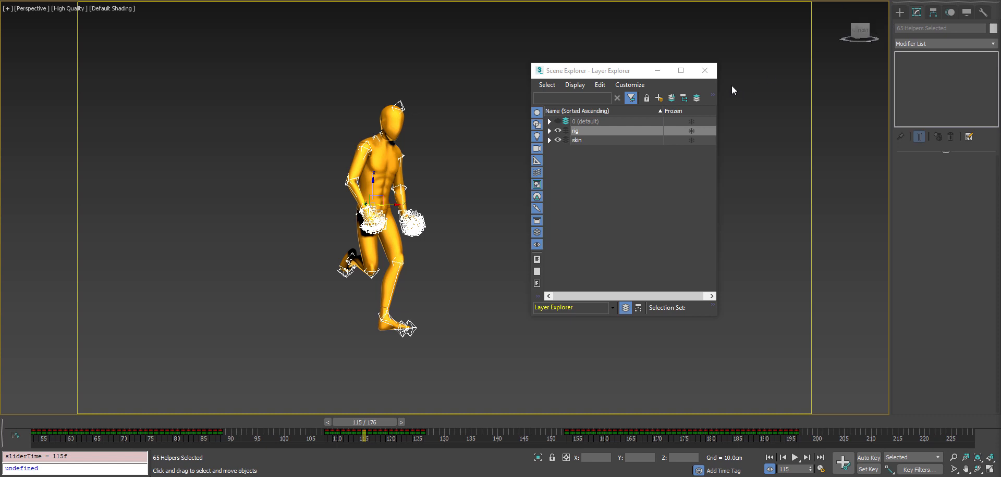
- Hide the rig layer and close the Layer Explorer
{"action": "left_click", "coordinate": [558, 131]}
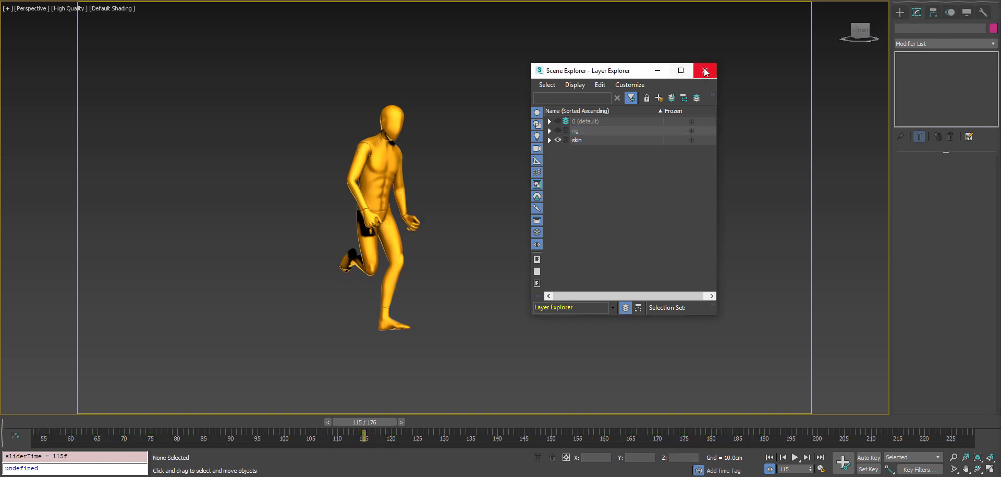
{"action": "left_click", "coordinate": [706, 71]}
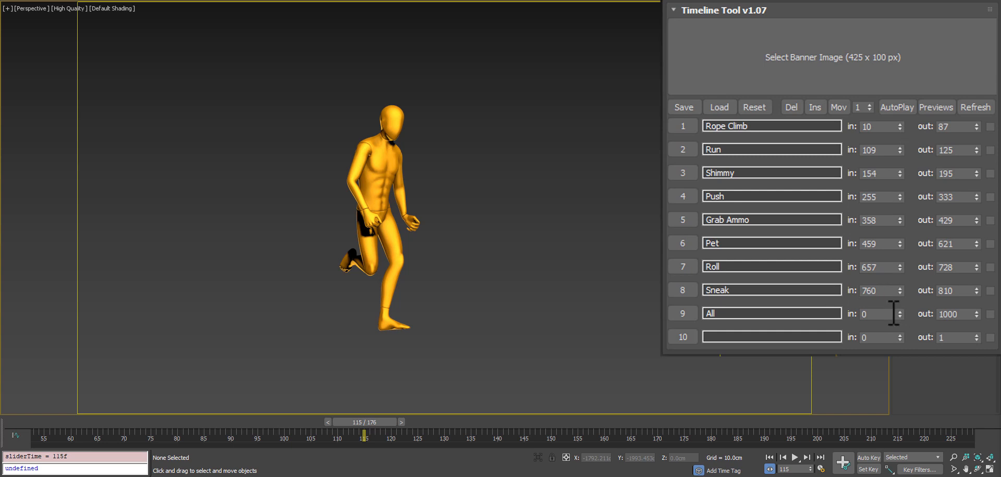
- Enable AutoPlay in the Timeline Tool and play the Rope Climb, Run, Push and Grab Ammo clips in turn
{"action": "left_click", "coordinate": [888, 104]}
{"action": "left_click", "coordinate": [690, 130]}
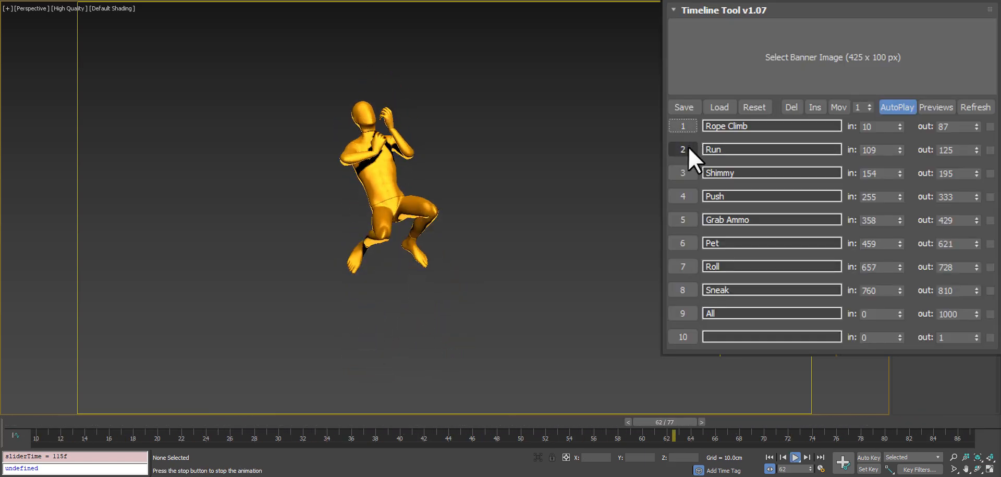
{"action": "left_click", "coordinate": [687, 148]}
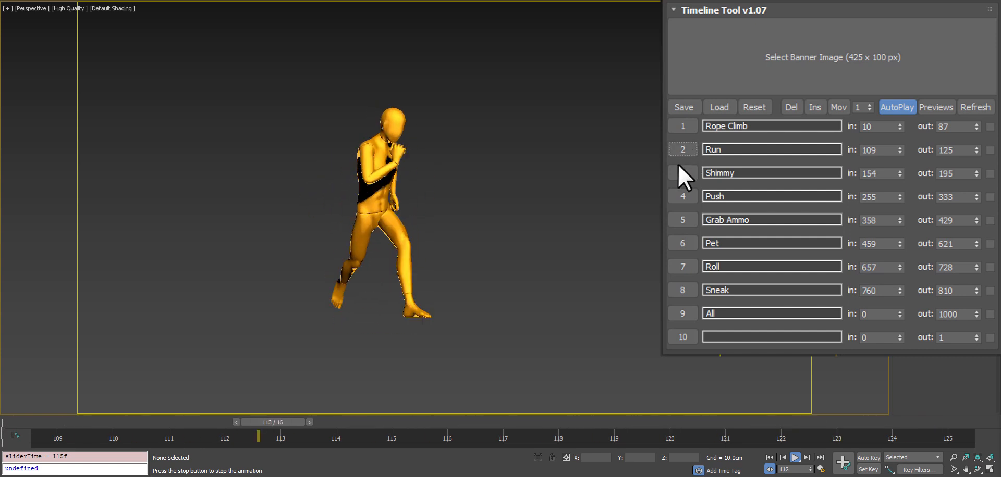
{"action": "left_click", "coordinate": [681, 196]}
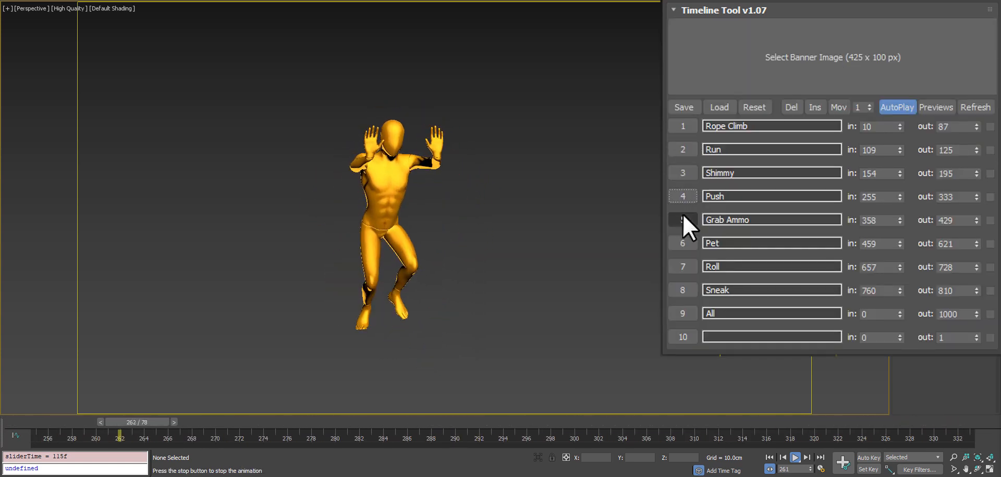
{"action": "left_click", "coordinate": [682, 216]}
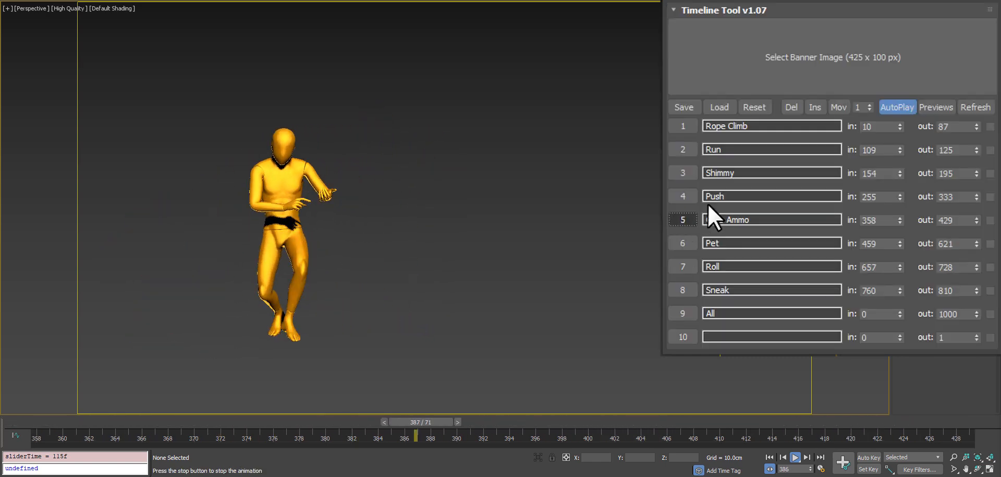
- Turn AutoPlay off and switch the timeline to the Pet range, followed by the All range
{"action": "left_click", "coordinate": [889, 107]}
{"action": "left_click", "coordinate": [689, 241]}
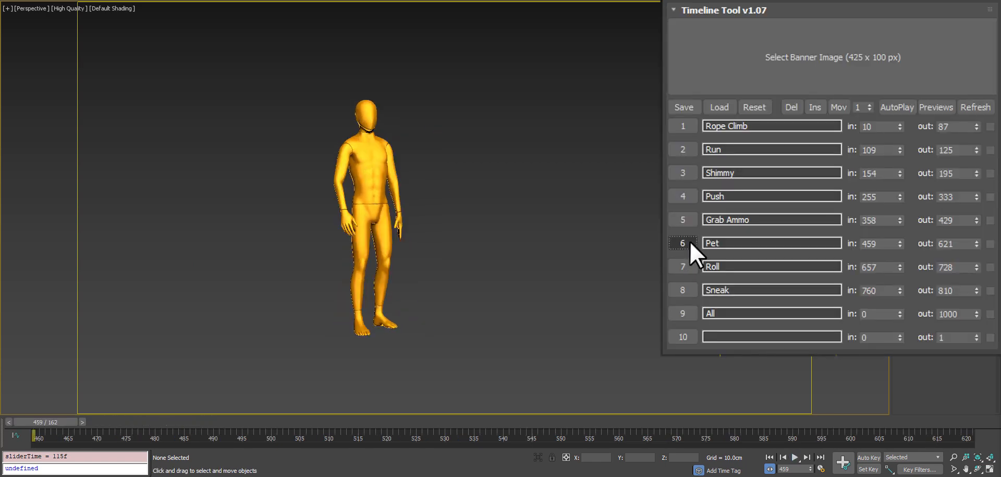
{"action": "left_click", "coordinate": [687, 314]}
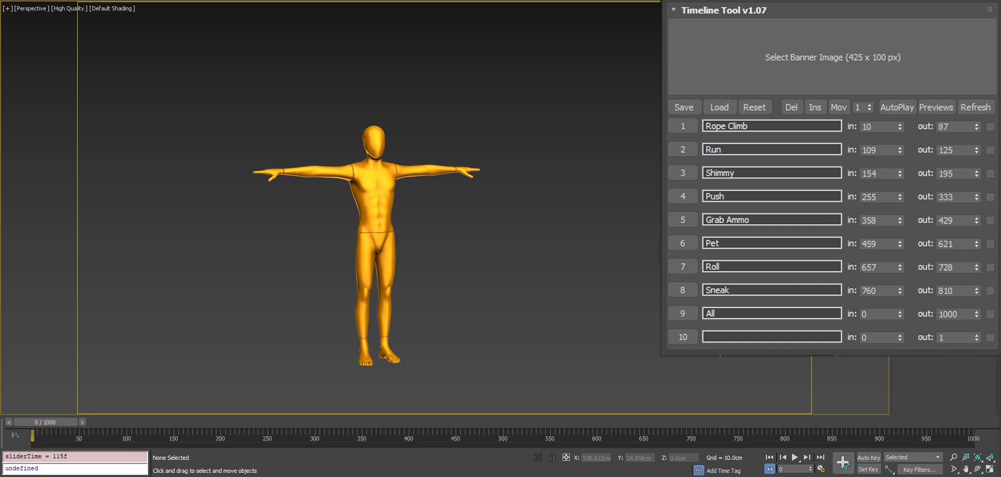
- Add a clip named Taunt in slot 10 with in frame 583 and out frame 900, and save it
{"action": "left_click", "coordinate": [735, 337]}
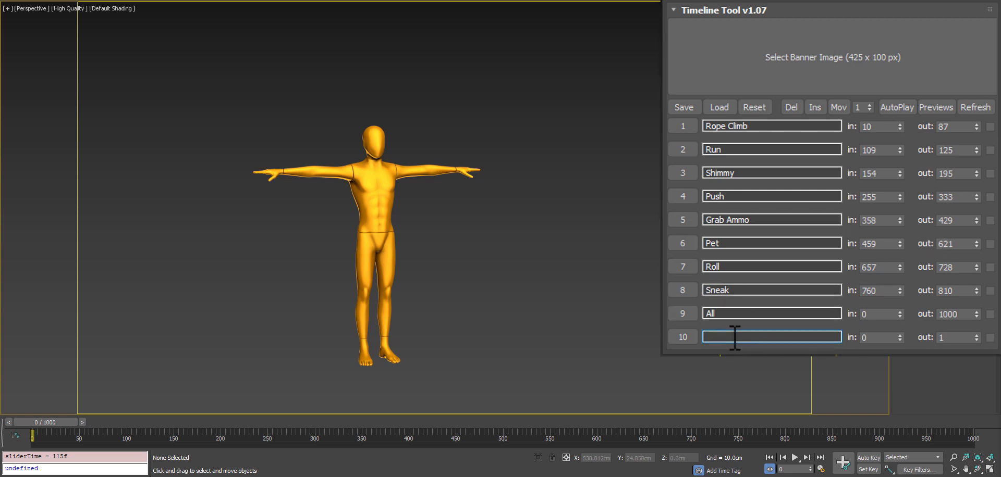
{"action": "type", "text": "Taunt"}
{"action": "key", "text": "Tab"}
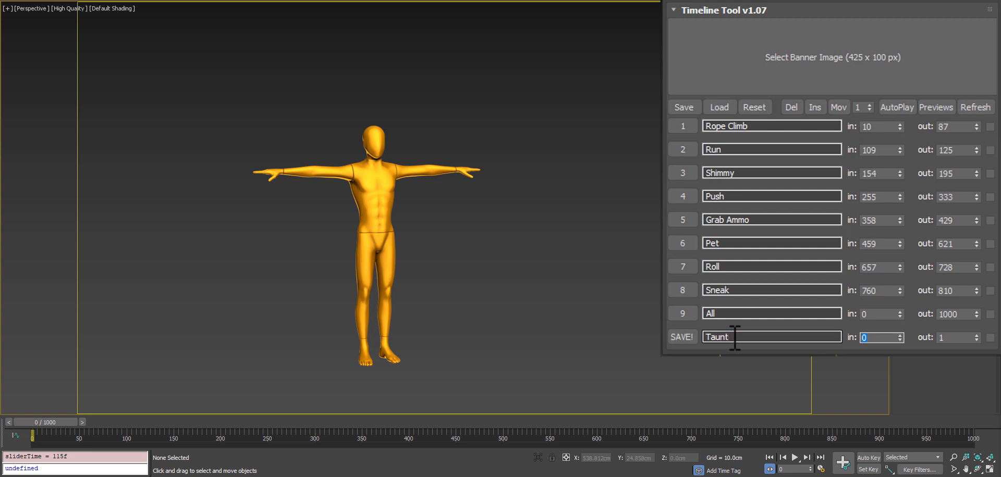
{"action": "key", "text": "Tab"}
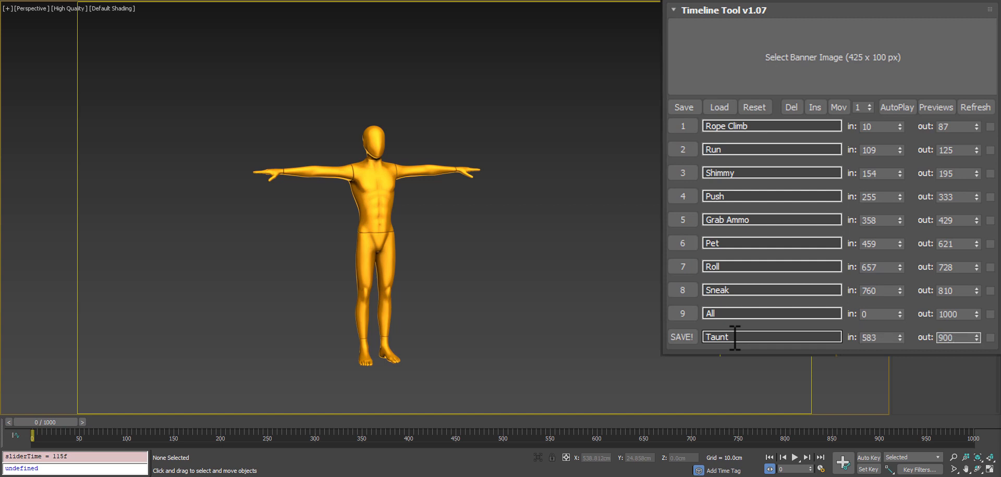
{"action": "left_click", "coordinate": [682, 339]}
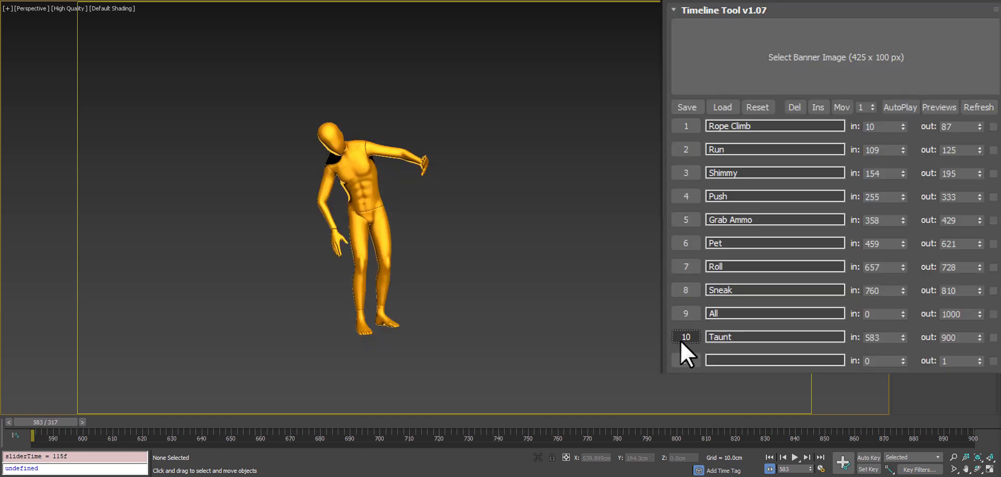
- Set the Taunt clip's in frame to 853 and save the change
{"action": "left_click_drag", "start_coordinate": [70, 421], "coordinate": [47, 421]}
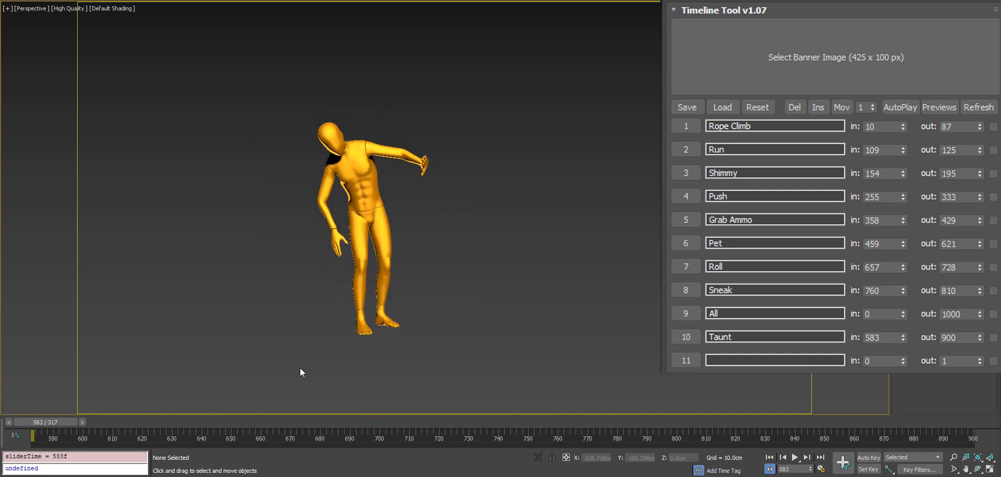
{"action": "double_click", "coordinate": [878, 338]}
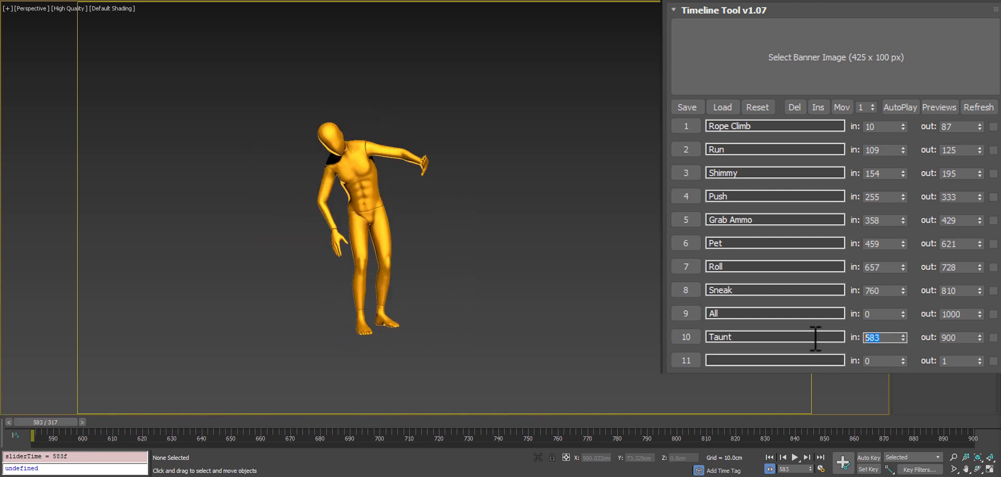
{"action": "type", "text": "853"}
{"action": "key", "text": "Return"}
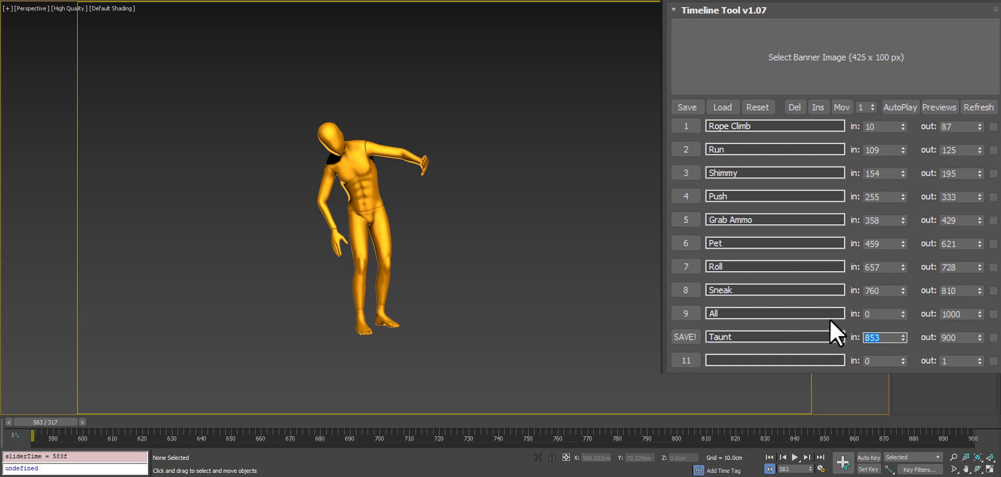
{"action": "left_click", "coordinate": [694, 338]}
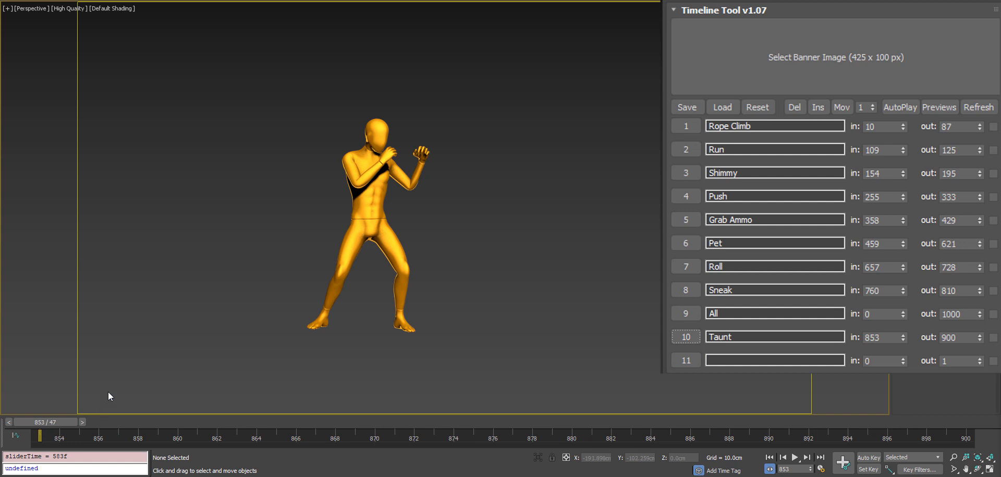
- Play back the Taunt clip in the viewport and stop the playback
{"action": "key", "text": "slash"}
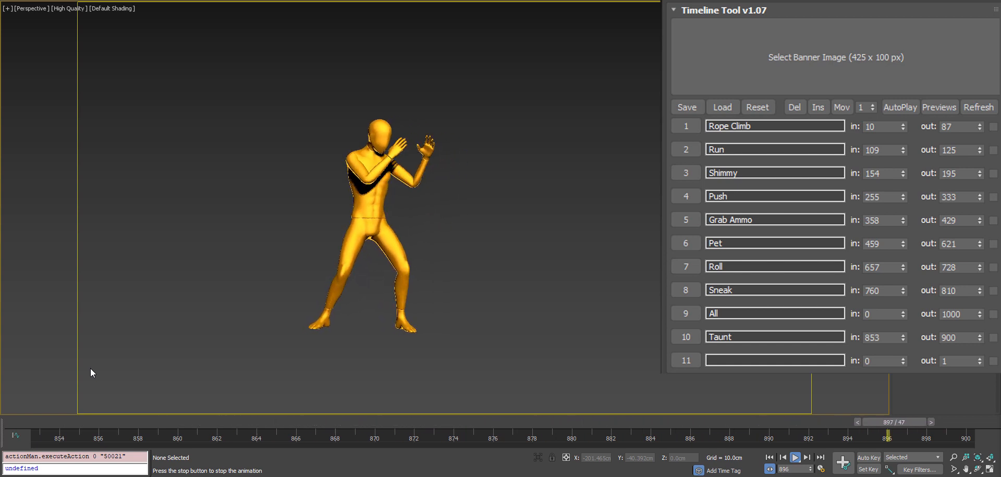
{"action": "key", "text": "slash"}
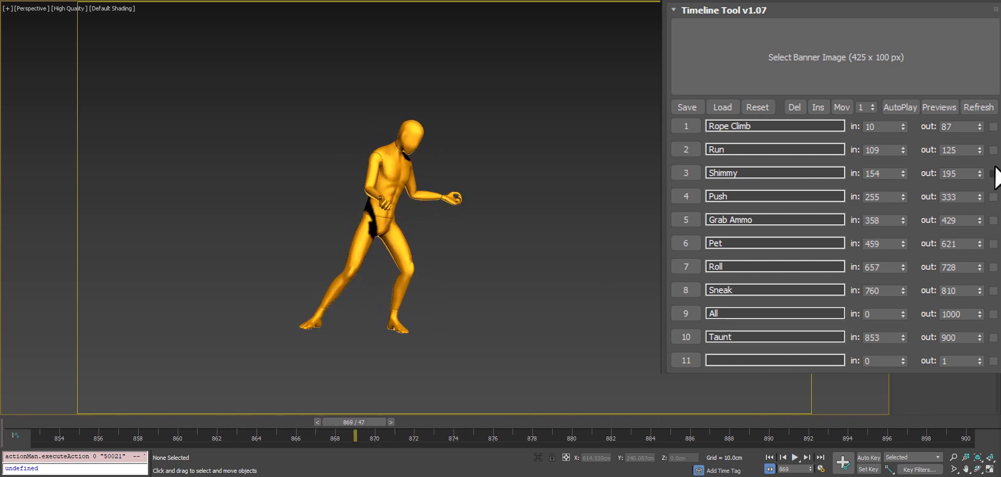
- Use the Timeline Tool image from the script folder as the tool's banner
{"action": "left_click", "coordinate": [846, 56]}
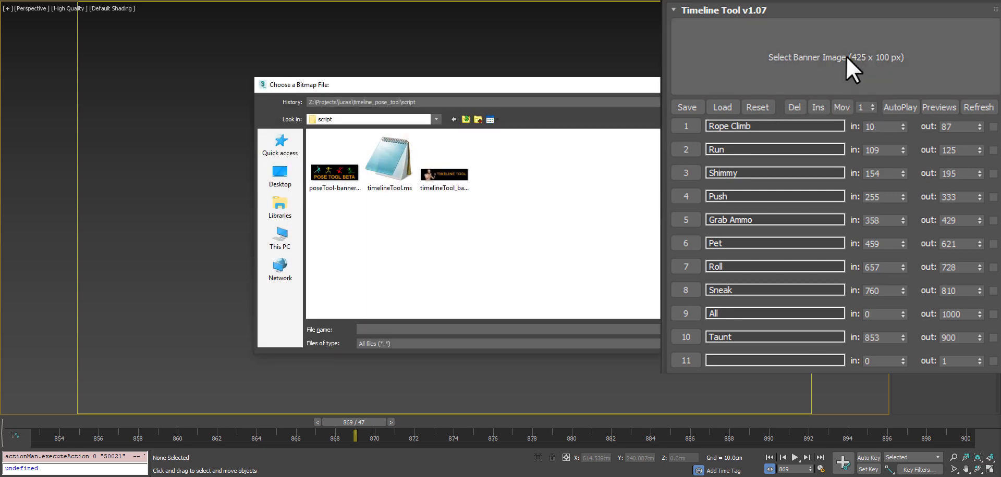
{"action": "double_click", "coordinate": [444, 174]}
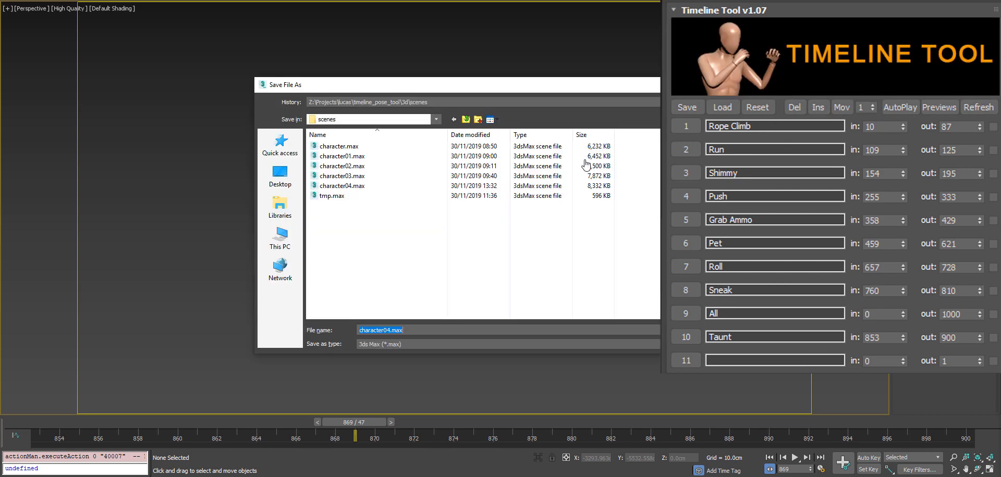
- Save the scene as the incremented copy character05.max and reopen that file
{"action": "left_click", "coordinate": [688, 331]}
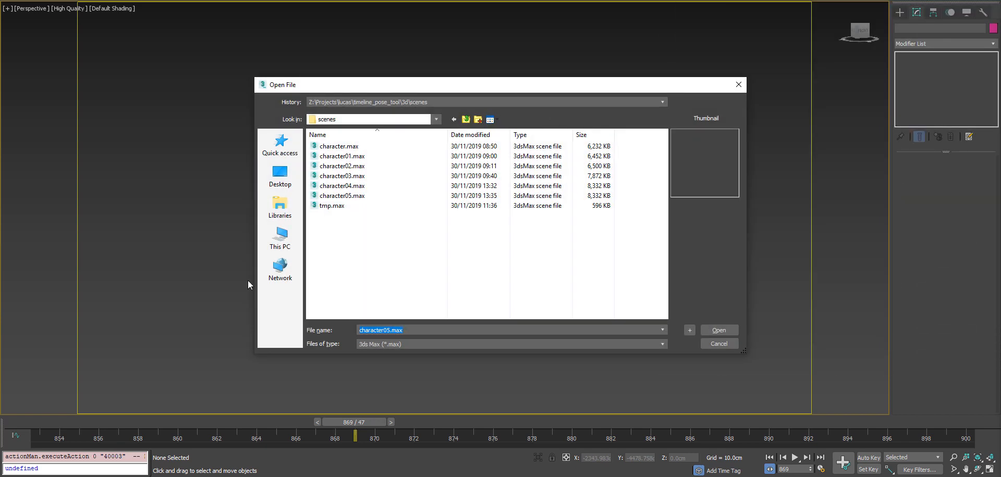
{"action": "double_click", "coordinate": [342, 196]}
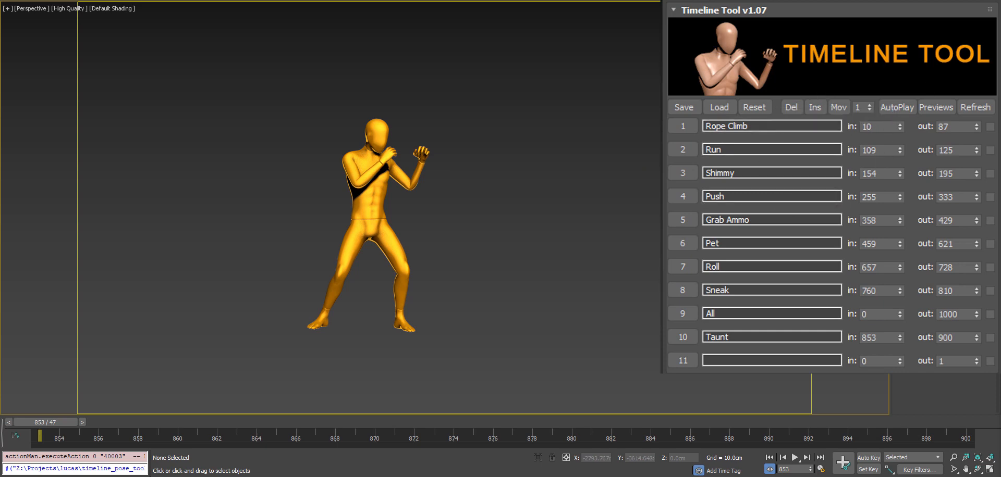
- Save the clip list as a preset named test in the timeline_pose_tool folder
{"action": "left_click", "coordinate": [684, 106]}
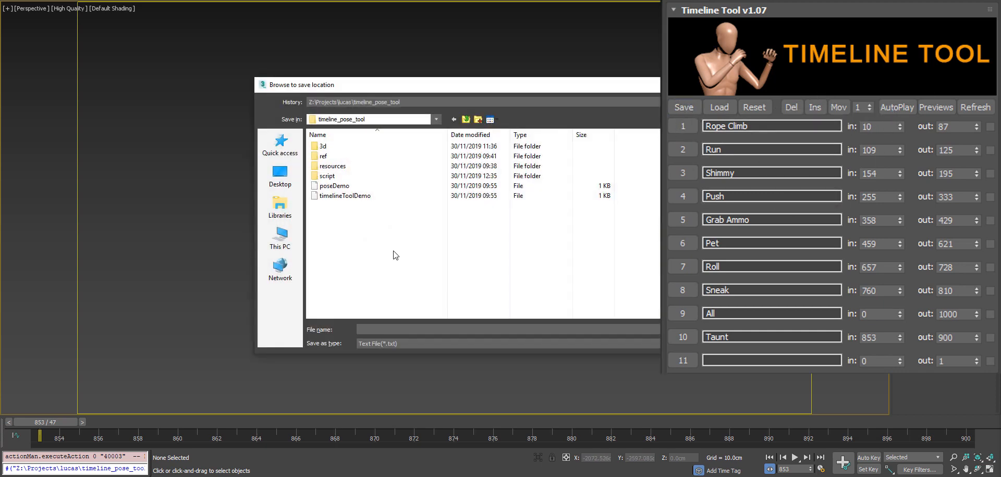
{"action": "type", "text": "test"}
{"action": "key", "text": "Return"}
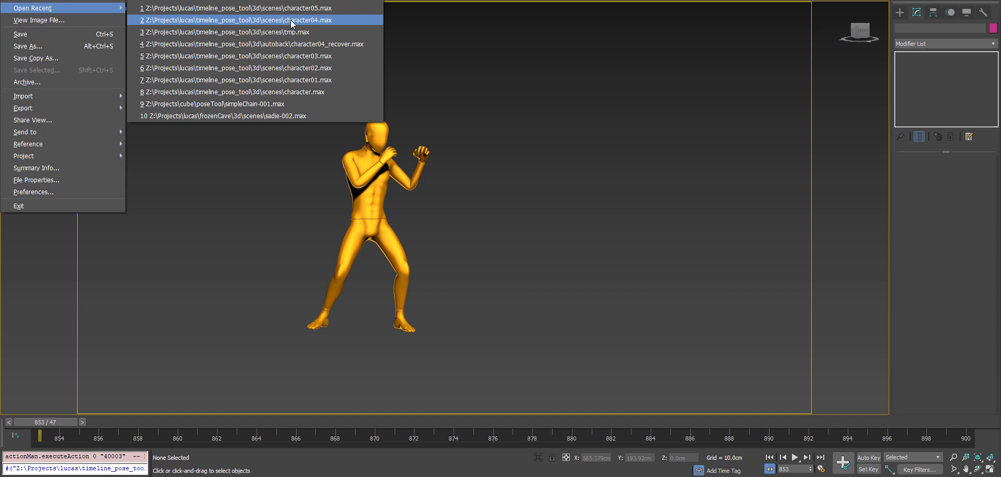
- Open the recent scene character04.max and load the test preset into the Timeline Tool
{"action": "left_click", "coordinate": [292, 20]}
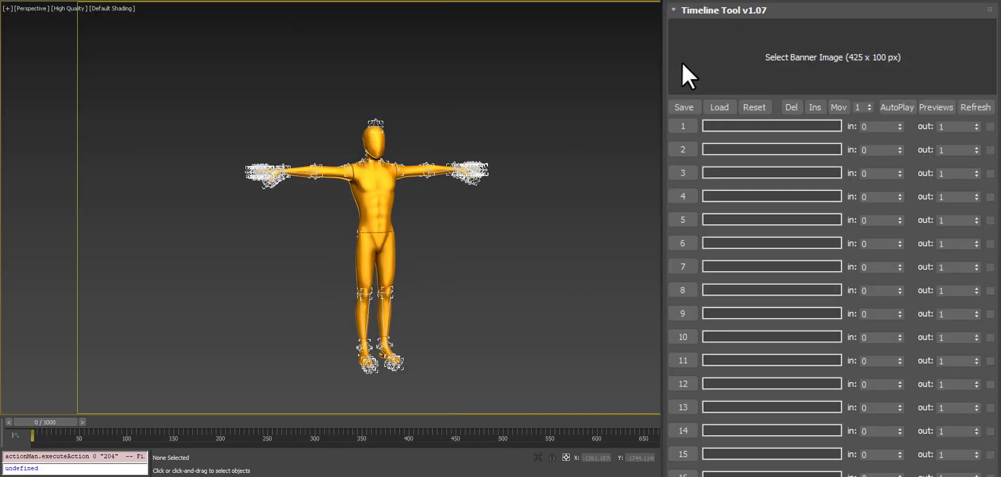
{"action": "left_click", "coordinate": [717, 107]}
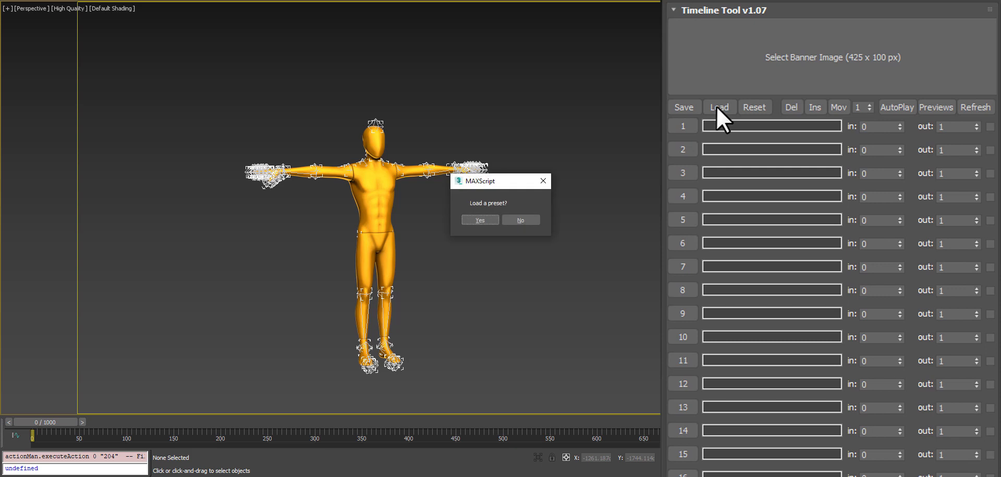
{"action": "left_click", "coordinate": [479, 221]}
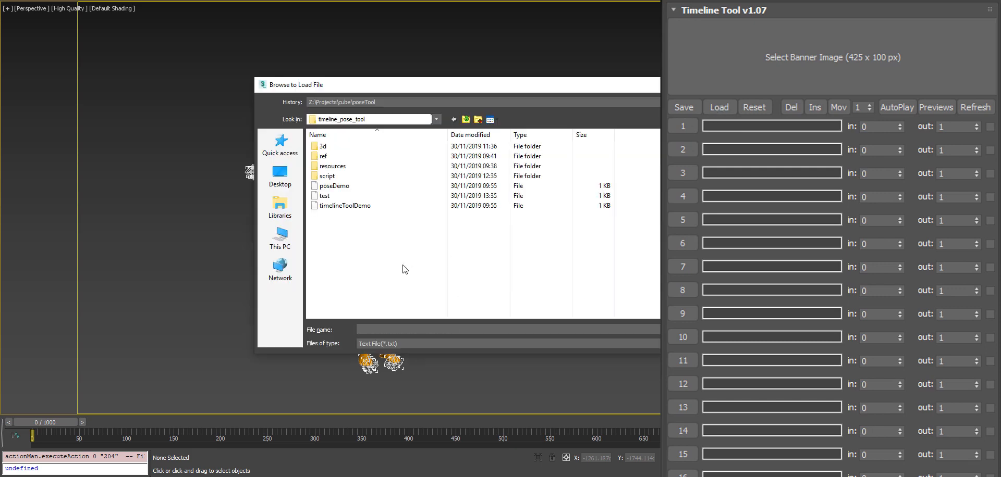
{"action": "double_click", "coordinate": [344, 196]}
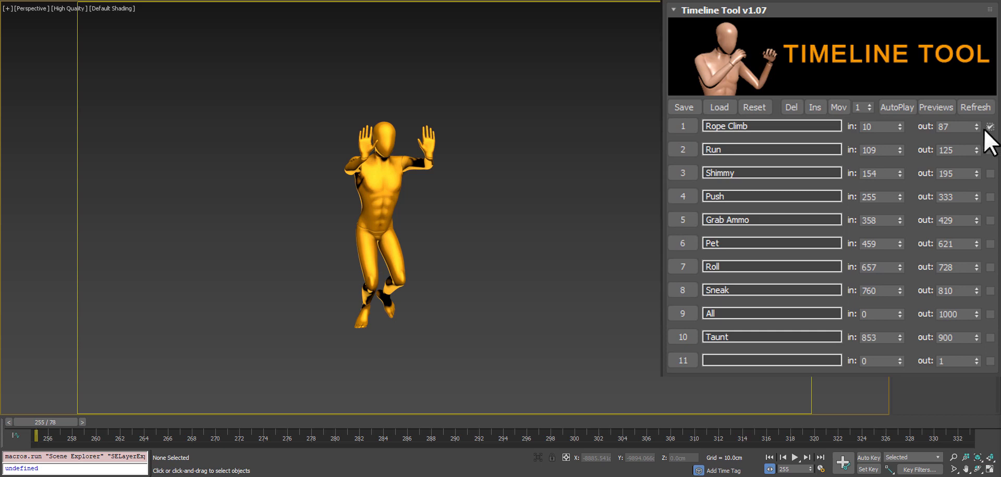
- Mark the Rope Climb, Run and Shimmy clips and generate preview videos of them
{"action": "left_click", "coordinate": [990, 150]}
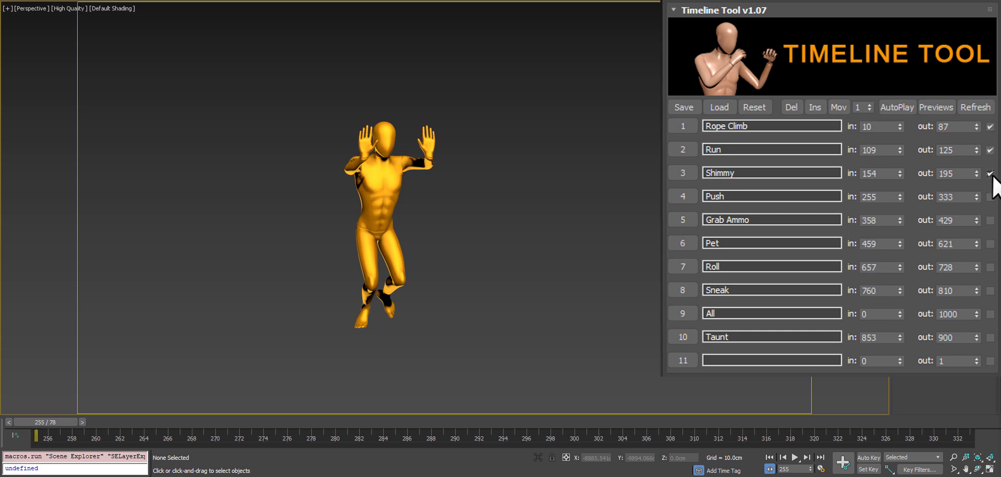
{"action": "left_click", "coordinate": [936, 107]}
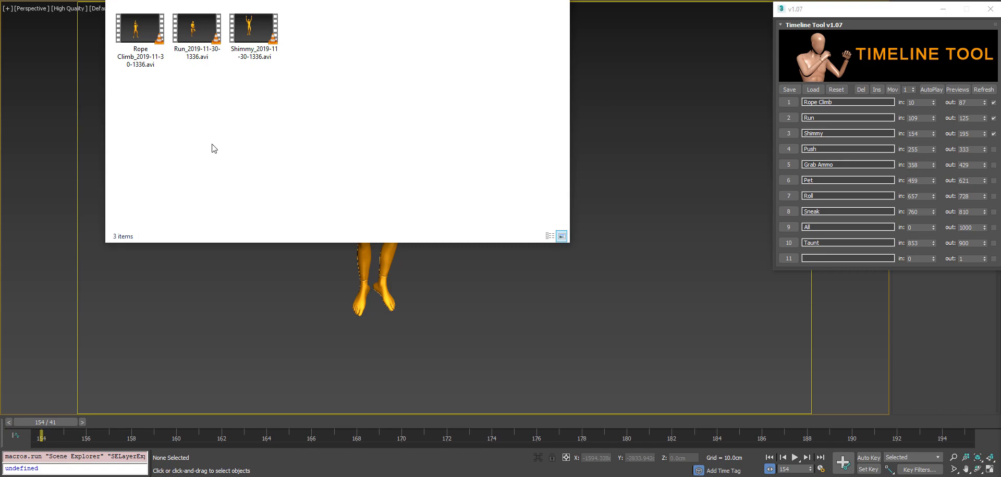
- Play the Rope Climb and Run preview videos and close the video player
{"action": "double_click", "coordinate": [139, 31]}
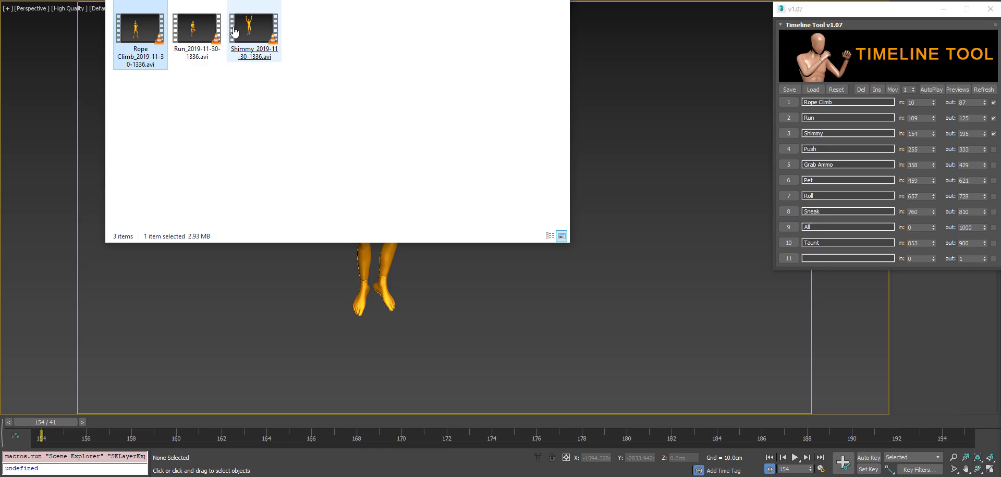
{"action": "double_click", "coordinate": [197, 31]}
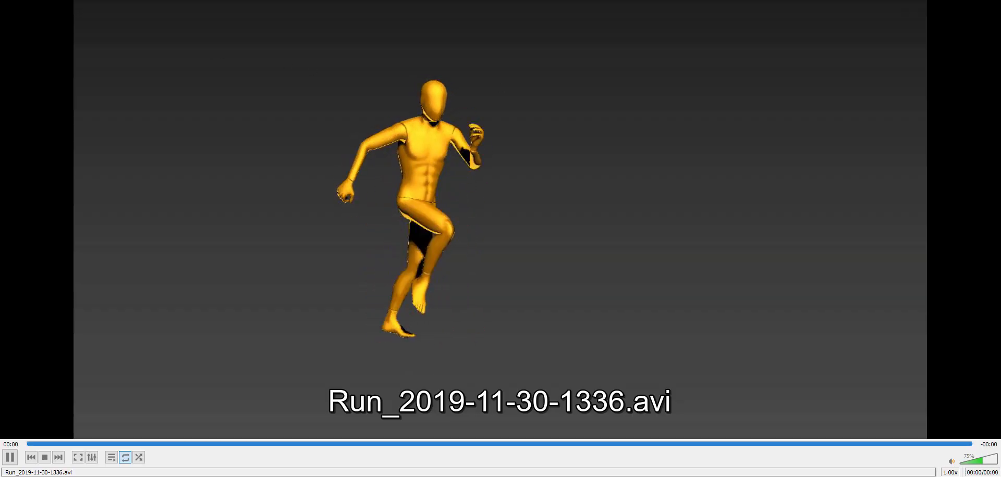
{"action": "key", "text": "alt+F4"}
- Restore the 0 to 1000 frame range with the All clip and load the poseTool banner image into the Pose Tool
{"action": "left_click", "coordinate": [813, 258]}
{"action": "left_click", "coordinate": [789, 227]}
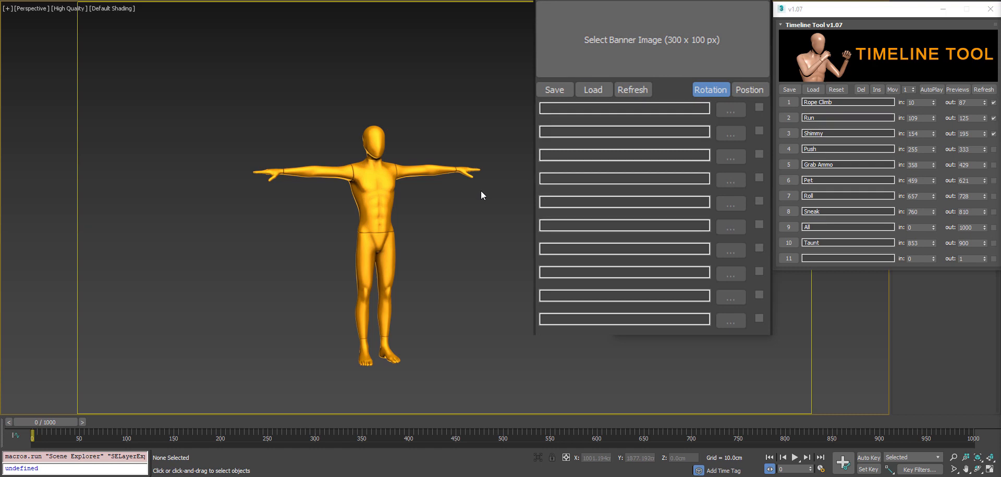
{"action": "left_click", "coordinate": [685, 48]}
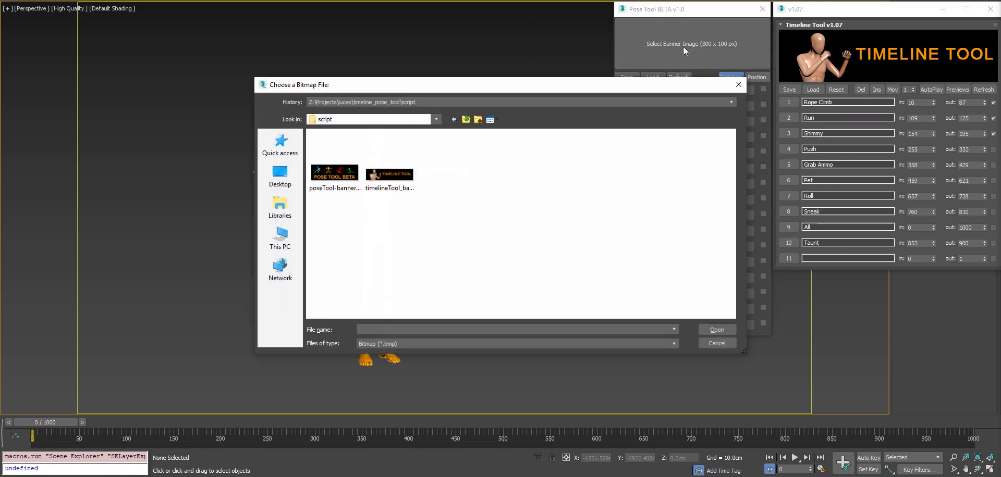
{"action": "double_click", "coordinate": [335, 174]}
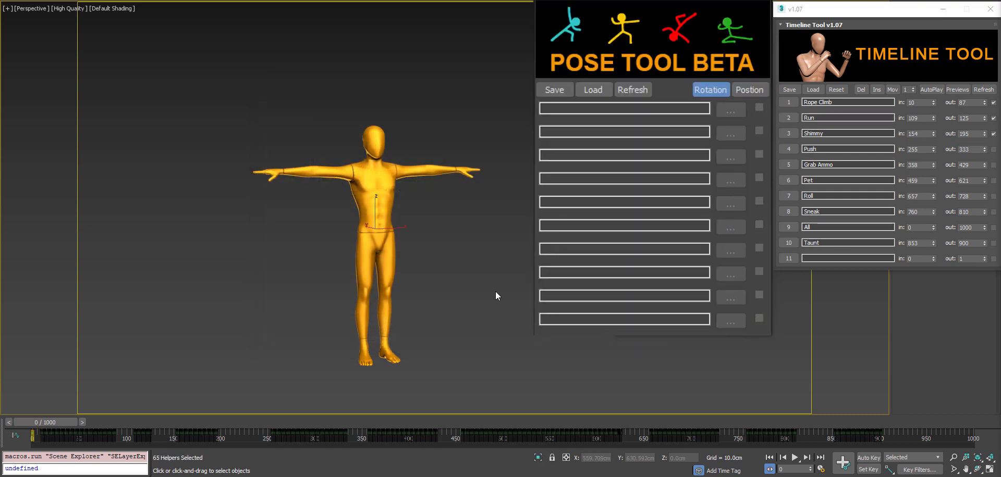
- Store the character's pose at frame 57 in the first Pose Tool slot under the name swing
{"action": "left_click_drag", "start_coordinate": [46, 422], "coordinate": [99, 437]}
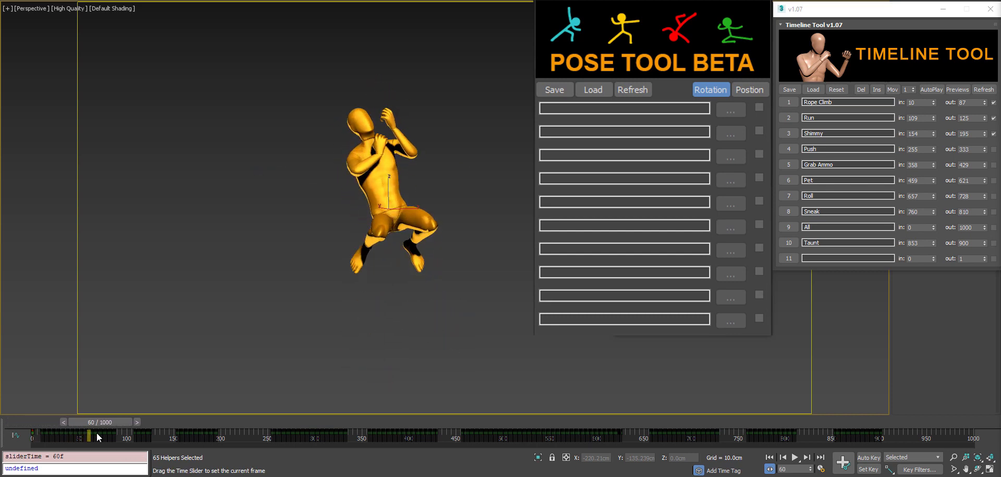
{"action": "left_click_drag", "start_coordinate": [99, 438], "coordinate": [95, 438]}
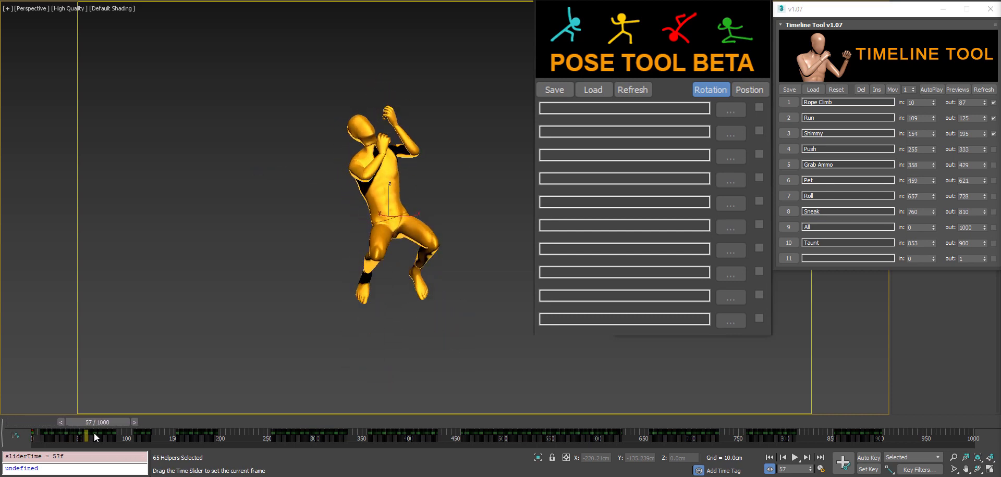
{"action": "left_click", "coordinate": [612, 109]}
{"action": "type", "text": "swing"}
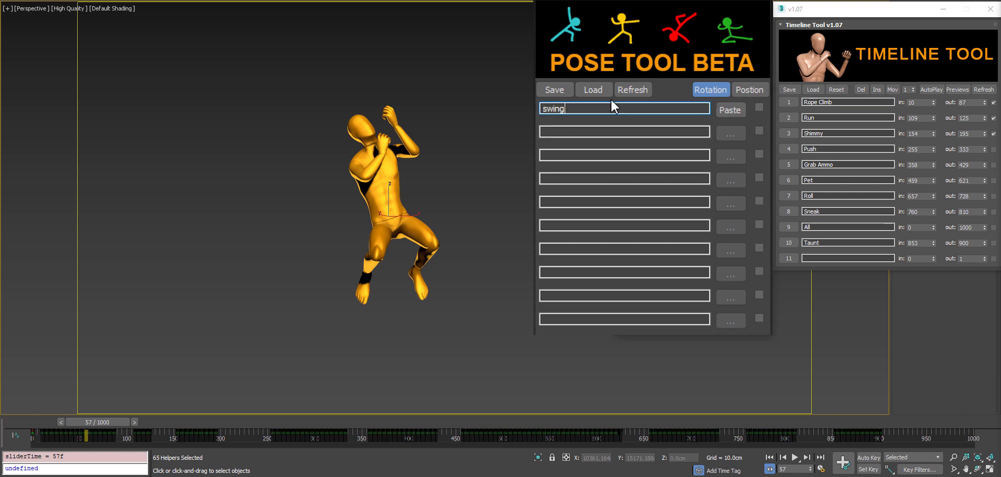
- Store the pose at frame 119 as run and the pose at frame 371 as aim in the Pose Tool
{"action": "left_click_drag", "start_coordinate": [87, 426], "coordinate": [147, 421]}
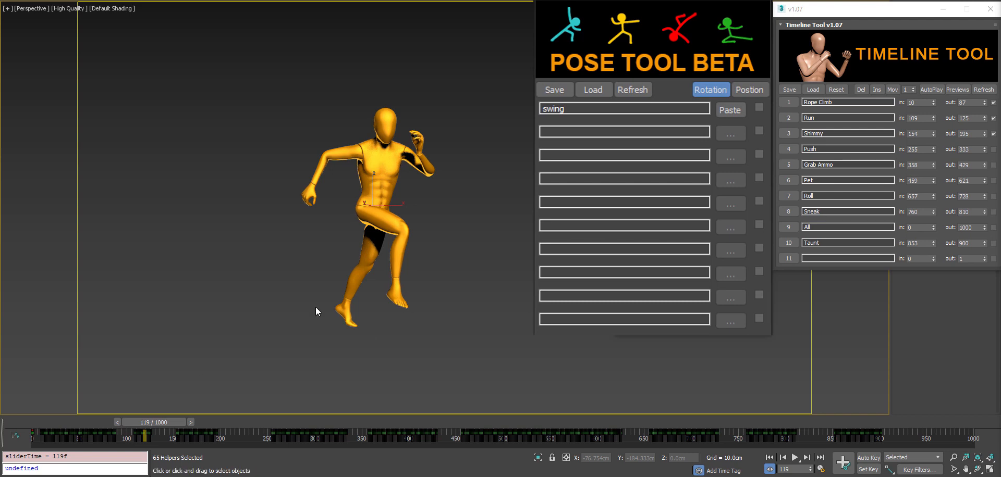
{"action": "left_click", "coordinate": [627, 132]}
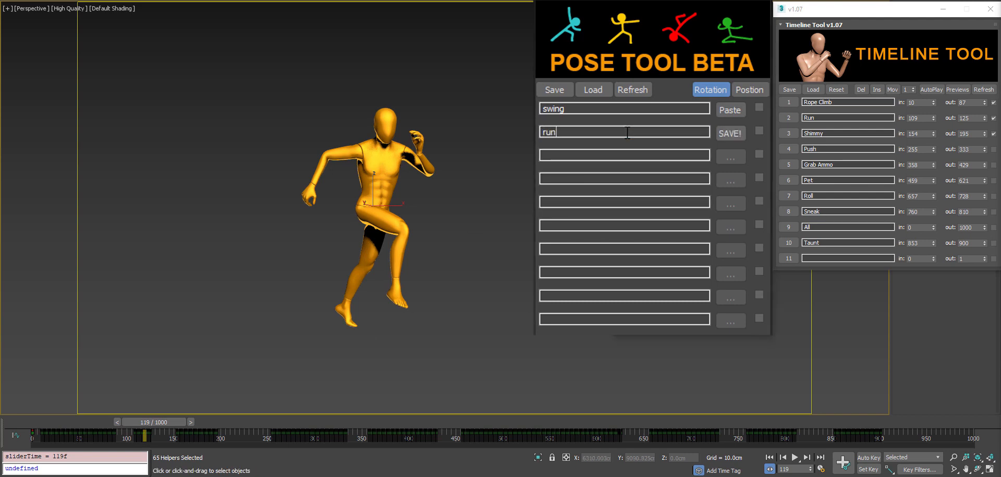
{"action": "key", "text": "Return"}
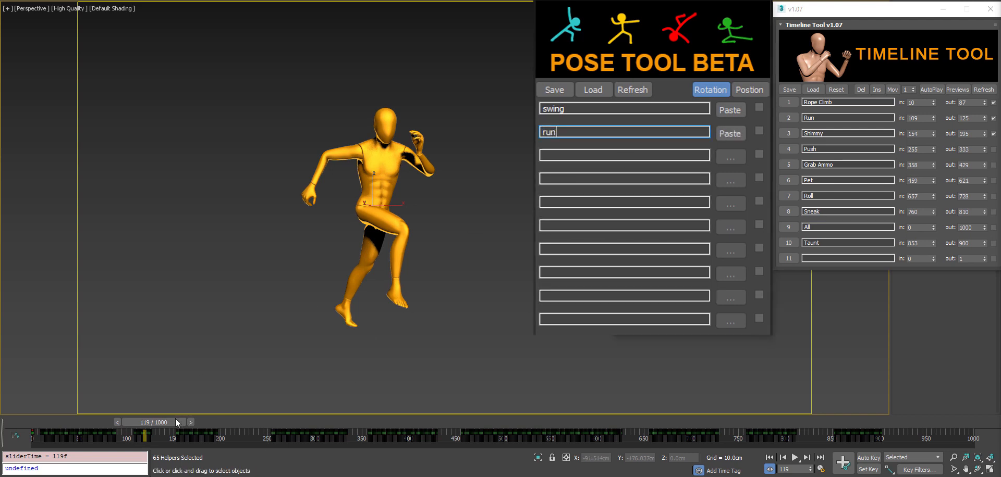
{"action": "left_click_drag", "start_coordinate": [155, 427], "coordinate": [381, 442]}
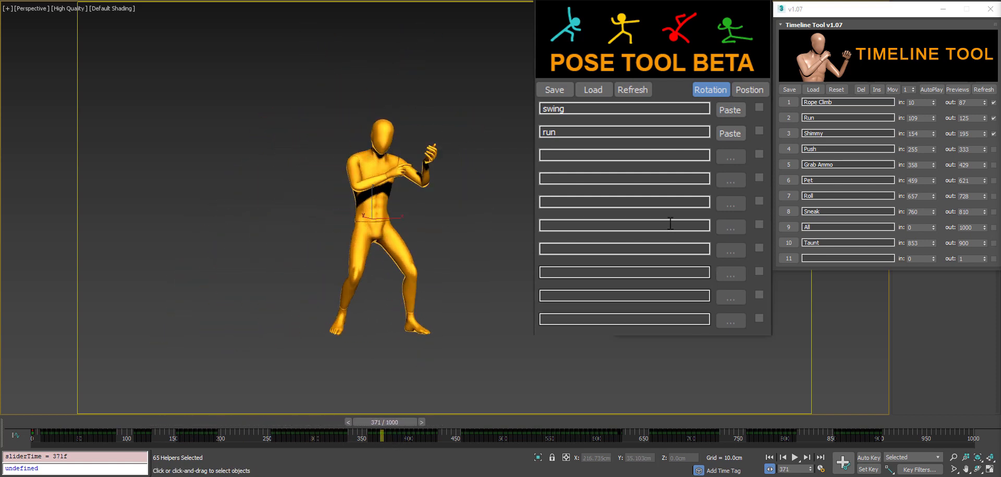
{"action": "left_click", "coordinate": [619, 154]}
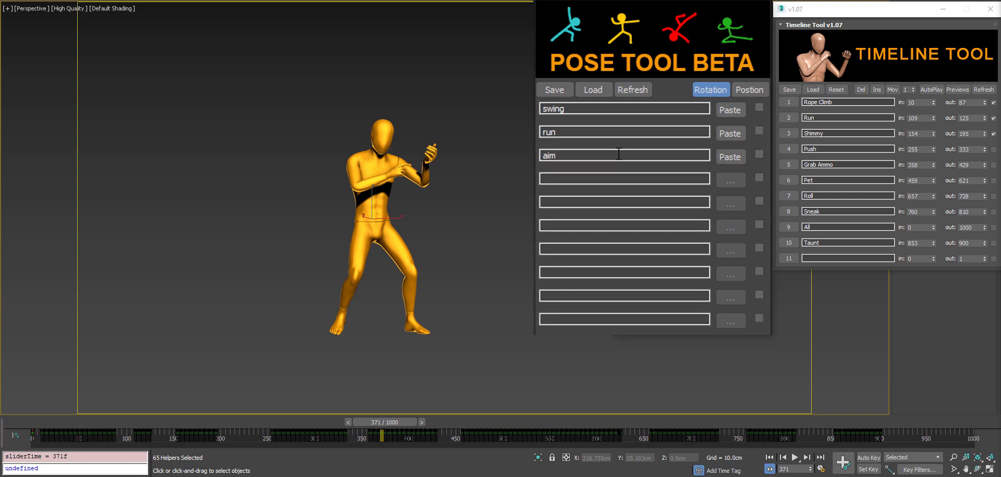
- At frame 924, turn on Auto Key and position pasting, and paste the swing, run and aim poses in turn onto the character
{"action": "left_click_drag", "start_coordinate": [390, 424], "coordinate": [904, 446]}
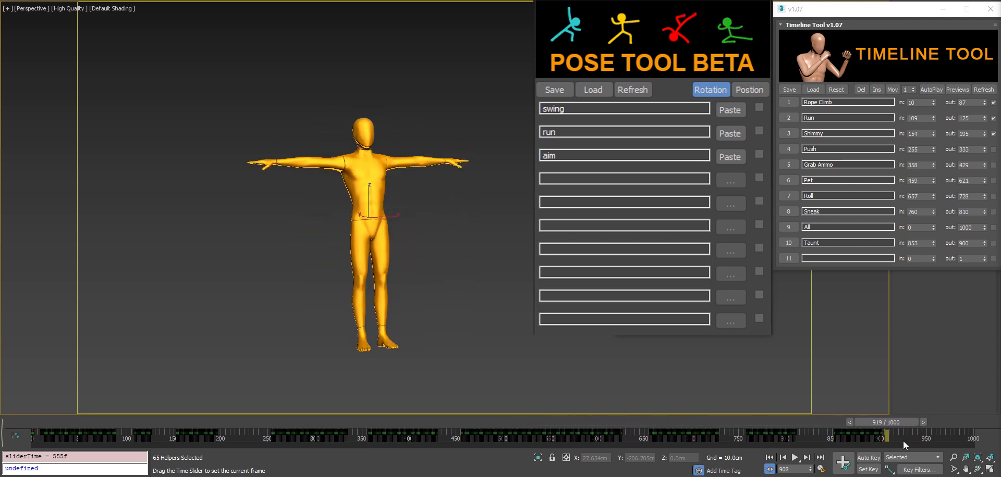
{"action": "left_click", "coordinate": [508, 290]}
{"action": "key", "text": "n"}
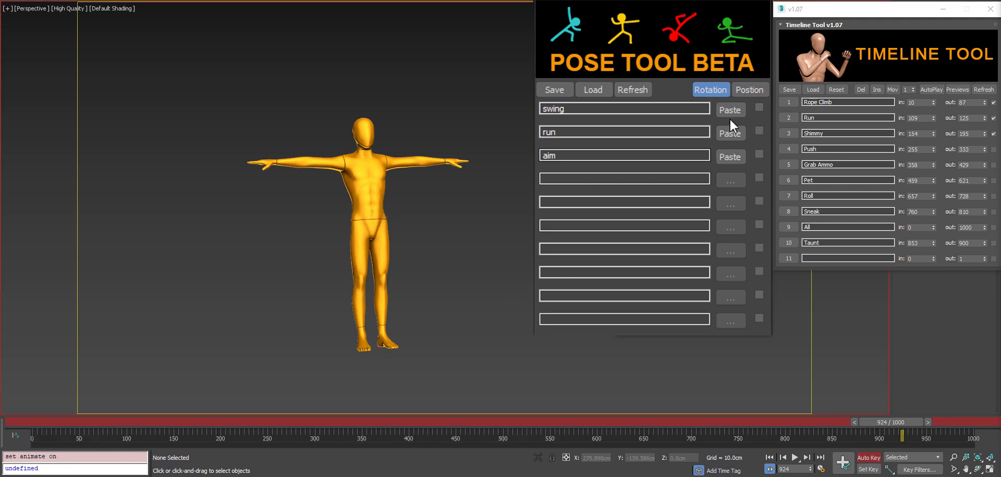
{"action": "left_click", "coordinate": [750, 90]}
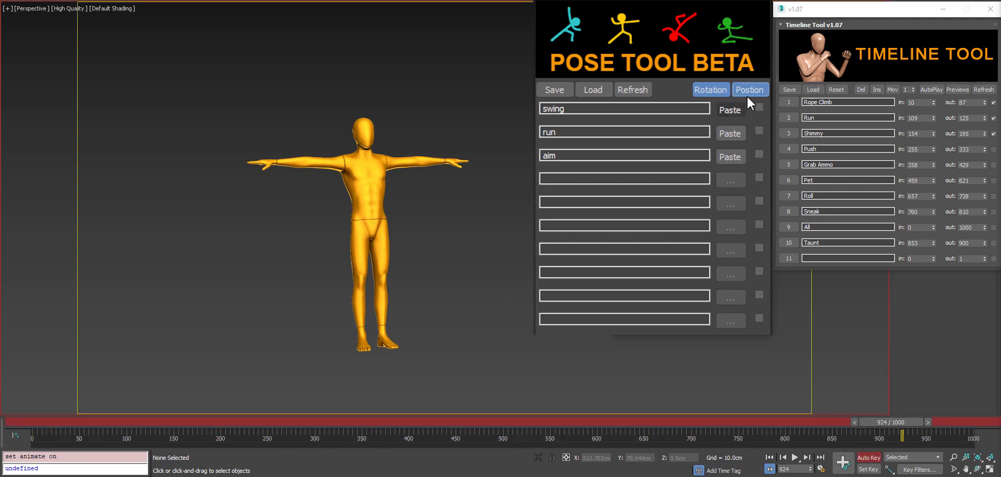
{"action": "left_click", "coordinate": [730, 110]}
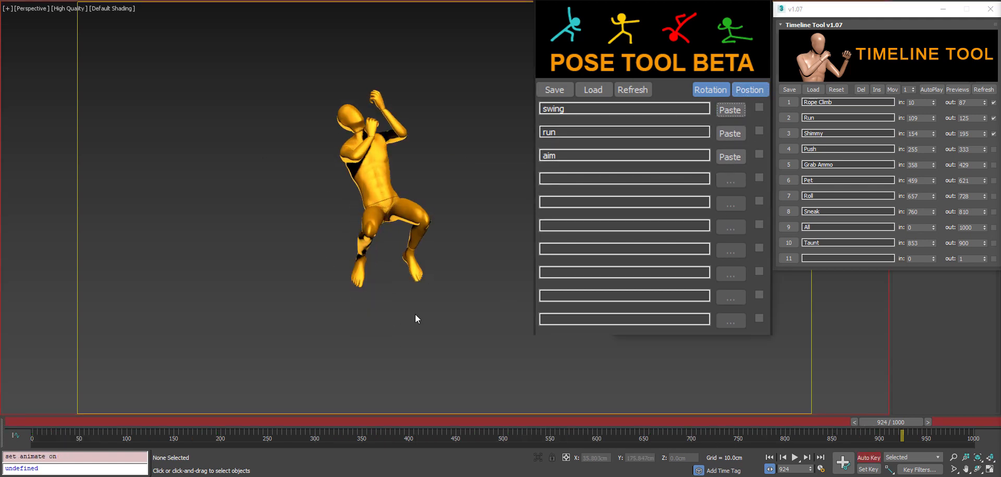
{"action": "left_click", "coordinate": [730, 133]}
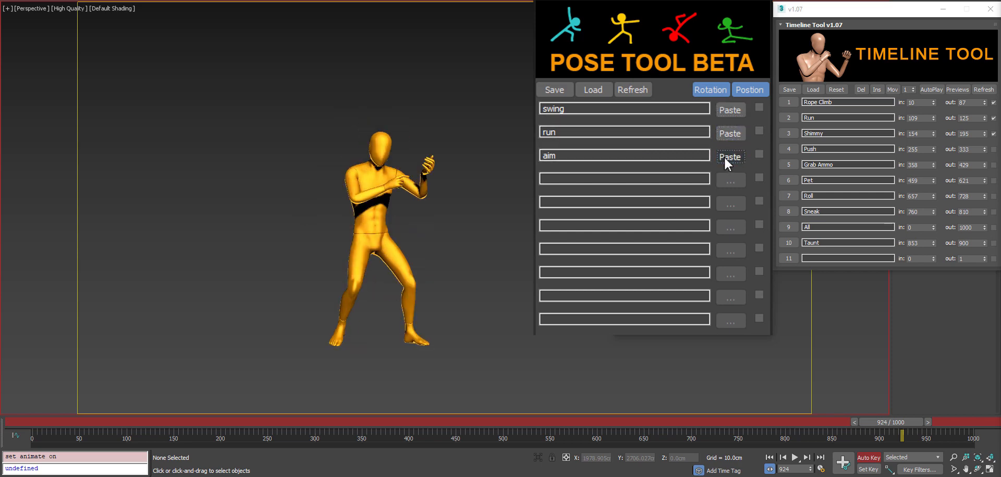
- Paste the run pose at frame 924, and at frame 960 paste the aim pose and replace it with the swing pose
{"action": "left_click_drag", "start_coordinate": [896, 426], "coordinate": [860, 444]}
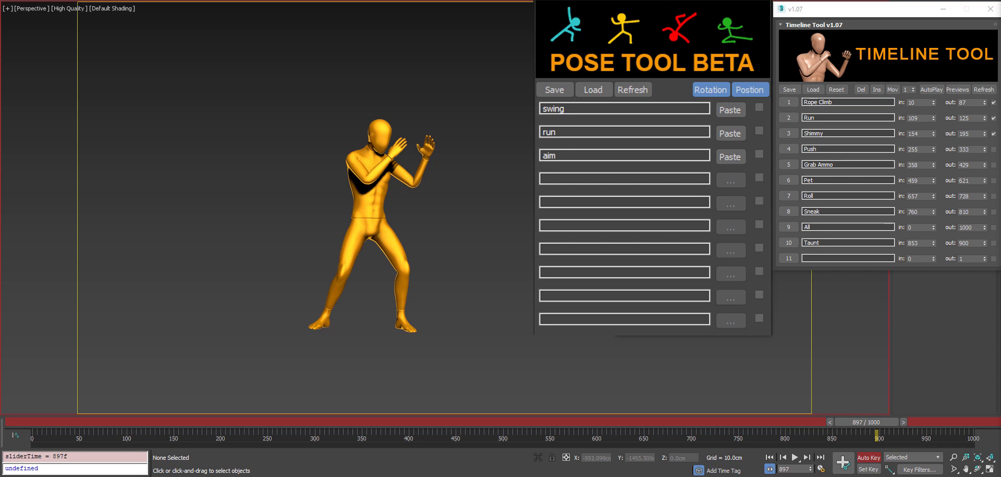
{"action": "left_click_drag", "start_coordinate": [867, 427], "coordinate": [933, 441]}
{"action": "left_click", "coordinate": [730, 133]}
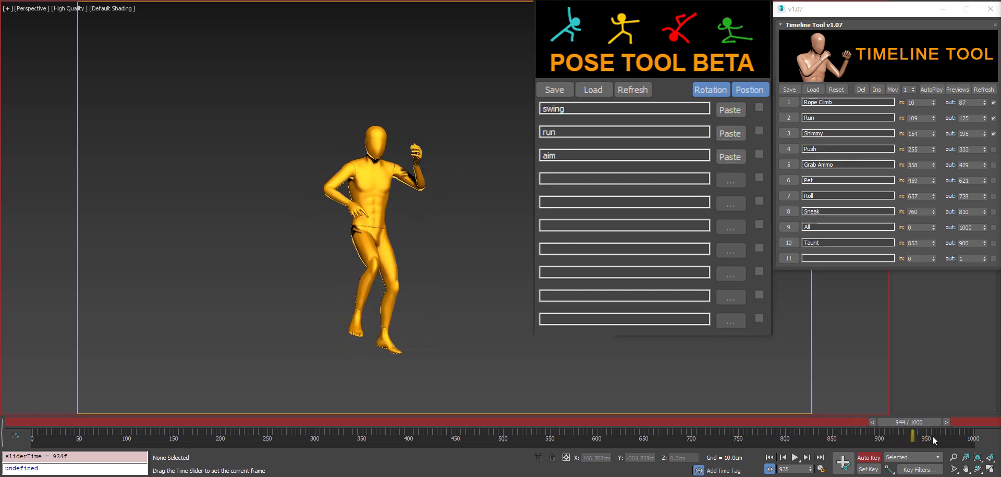
{"action": "left_click", "coordinate": [730, 157]}
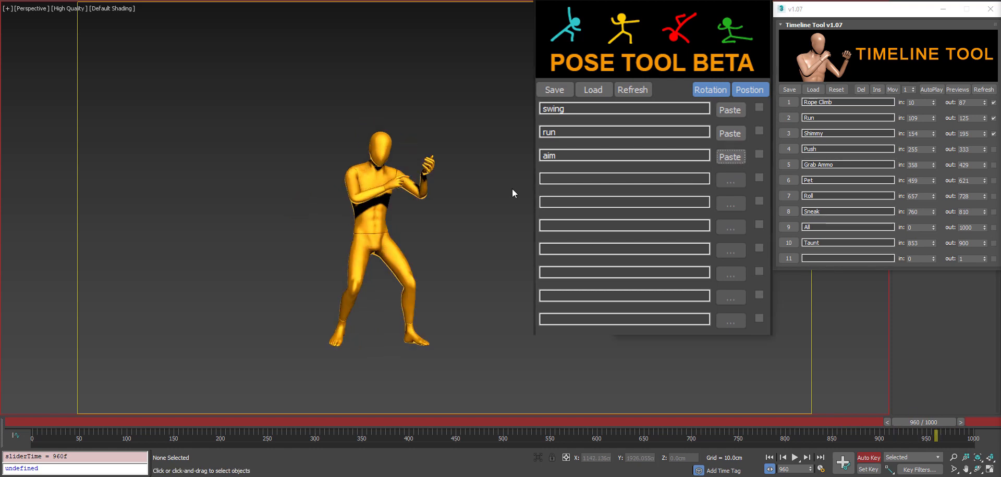
{"action": "left_click", "coordinate": [744, 90]}
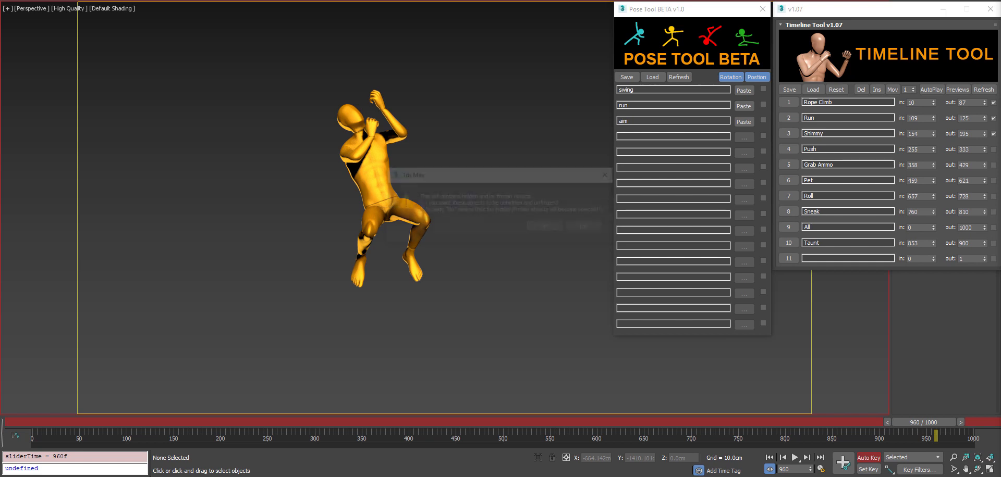
- Select the character's helpers and step through the frames leading up to frame 960 to examine the motion between the pasted poses
{"action": "left_click", "coordinate": [586, 228]}
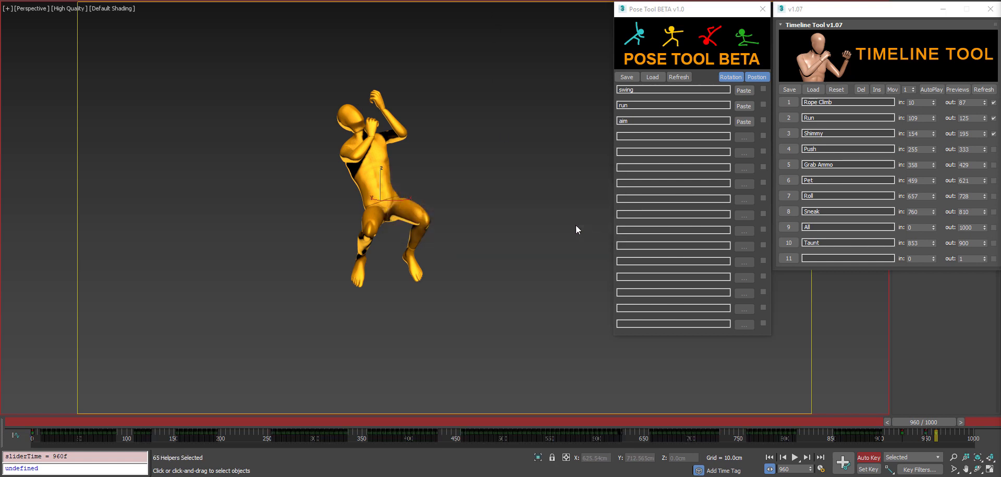
{"action": "left_click_drag", "start_coordinate": [937, 429], "coordinate": [905, 426]}
{"action": "key", "text": "comma"}
{"action": "key", "text": "comma"}
{"action": "key", "text": "comma"}
{"action": "key", "text": "comma"}
{"action": "key", "text": "comma"}
{"action": "key", "text": "comma"}
{"action": "key", "text": "comma"}
{"action": "key", "text": "comma"}
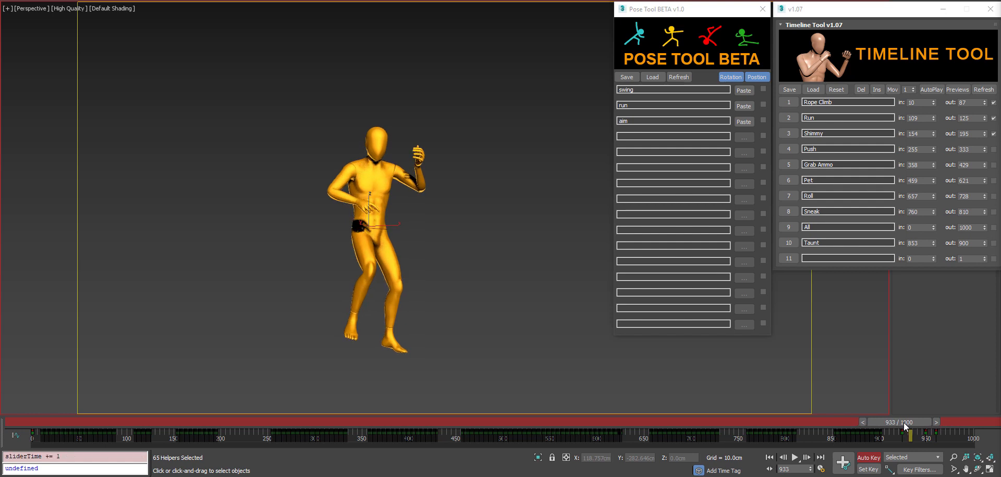
{"action": "key", "text": "slash"}
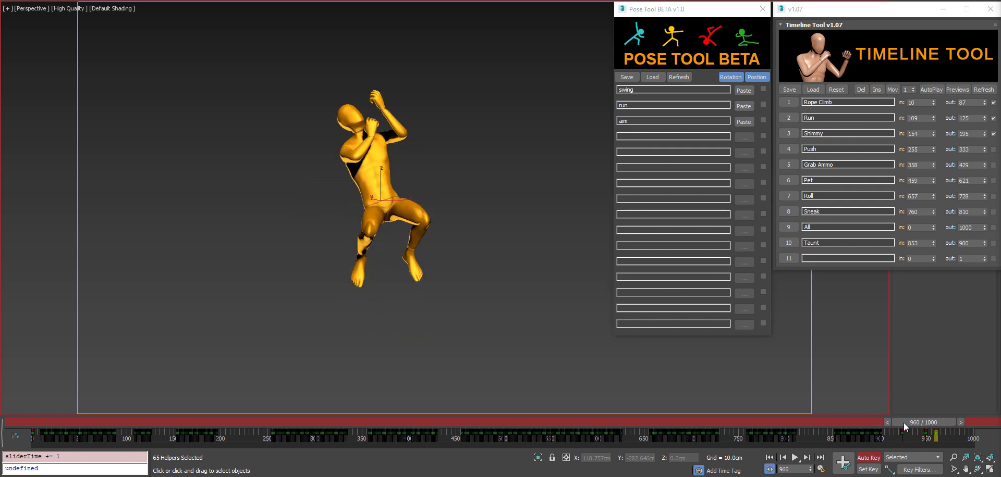